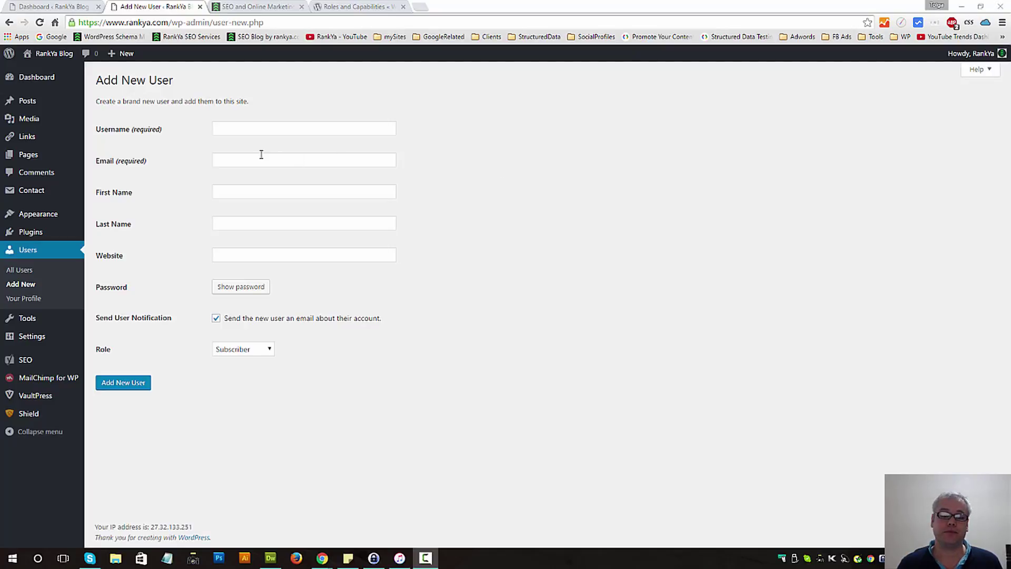
# Enter the username 'sampleuser' and the new user's e-mail address, then select the e-mail
pyautogui.click(238, 135)
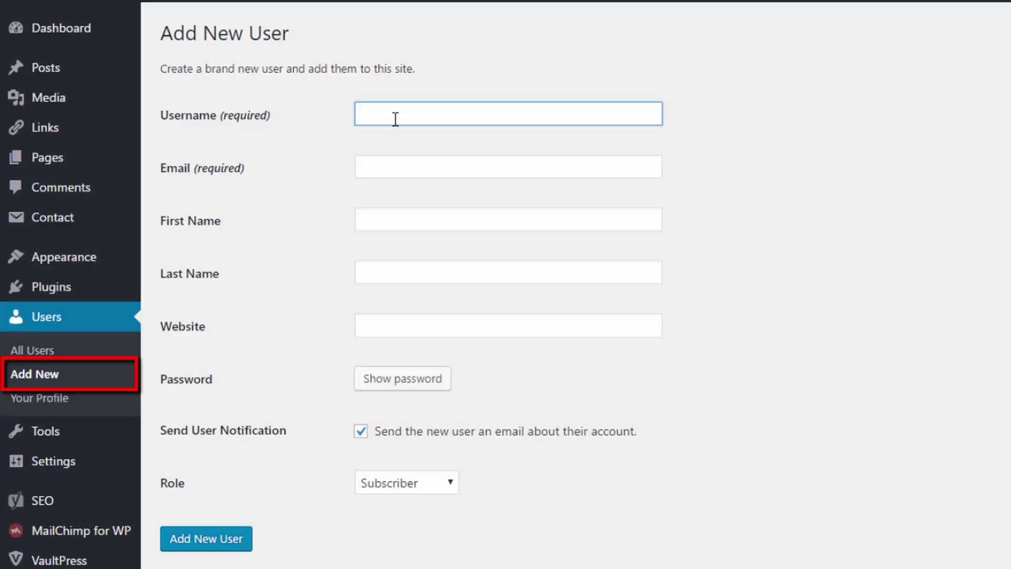
pyautogui.write('sample')
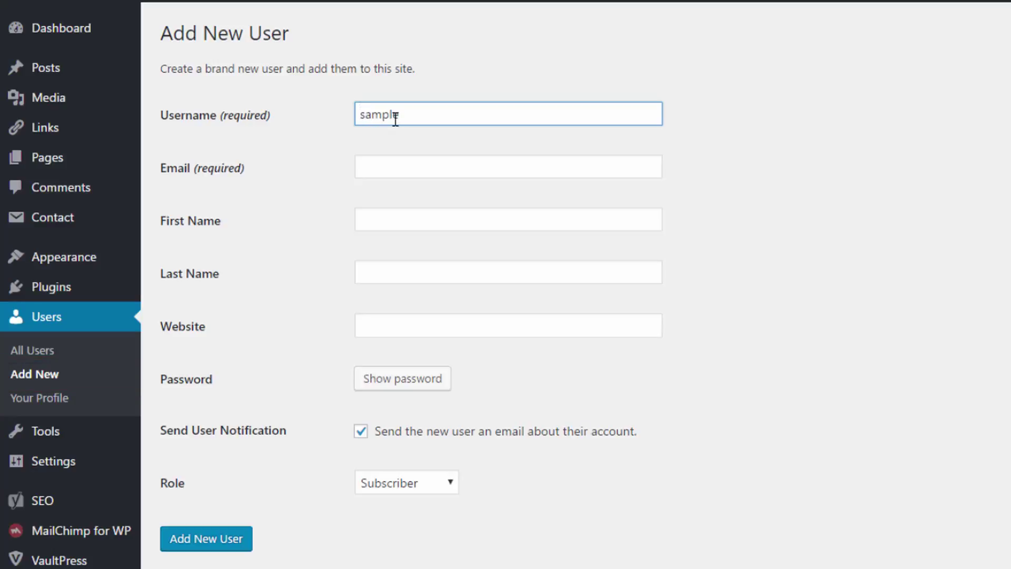
pyautogui.write('user')
pyautogui.click(415, 158)
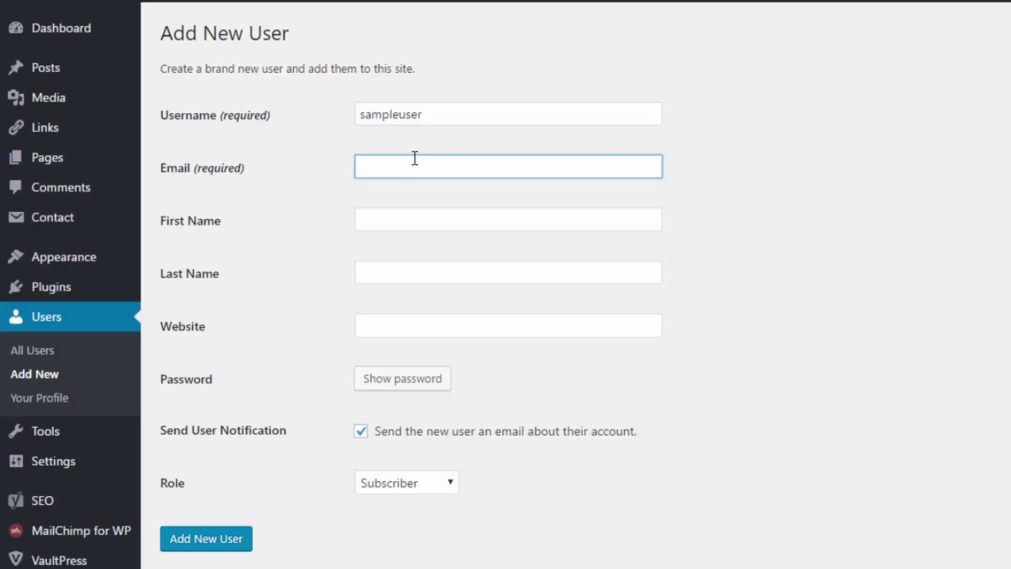
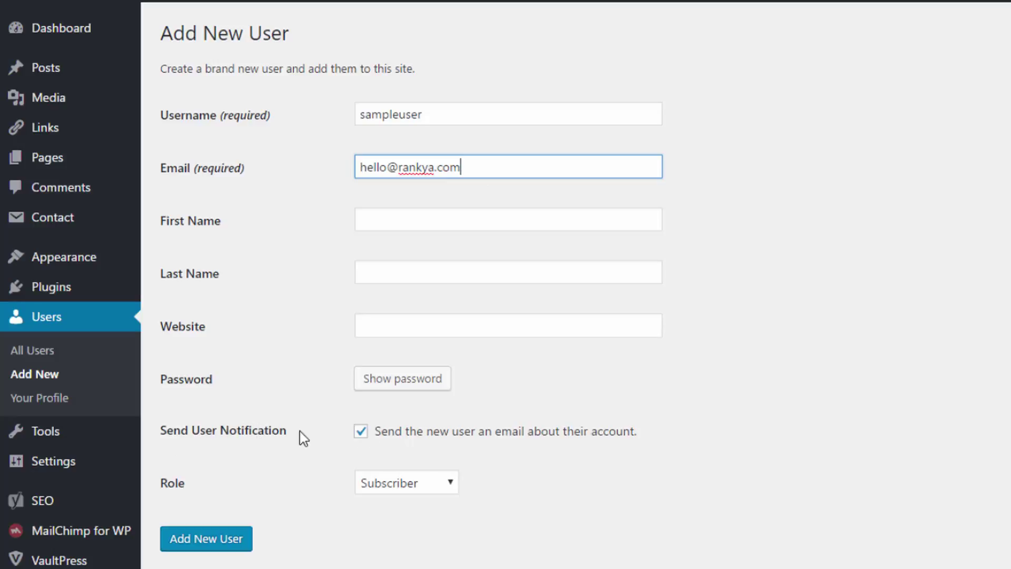
pyautogui.moveTo(478, 172); pyautogui.dragTo(343, 160)
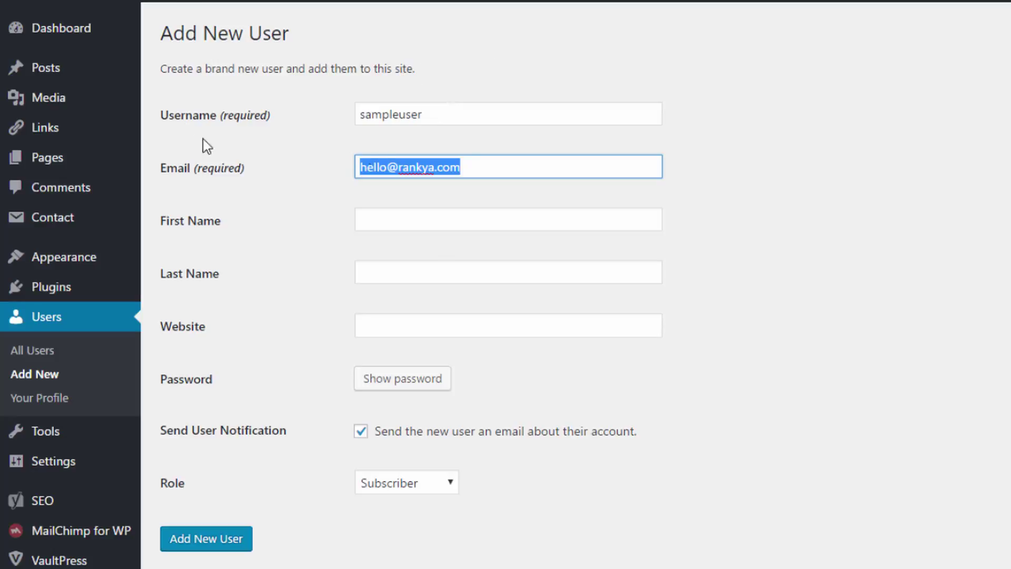
# Fill in the new user's first name and last name
pyautogui.click(386, 219)
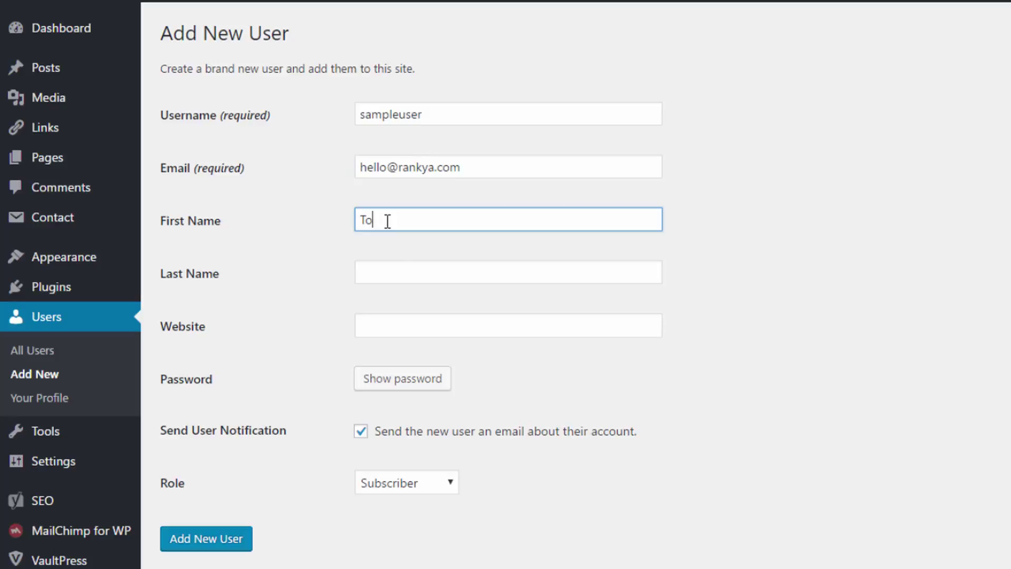
pyautogui.press('Tab')
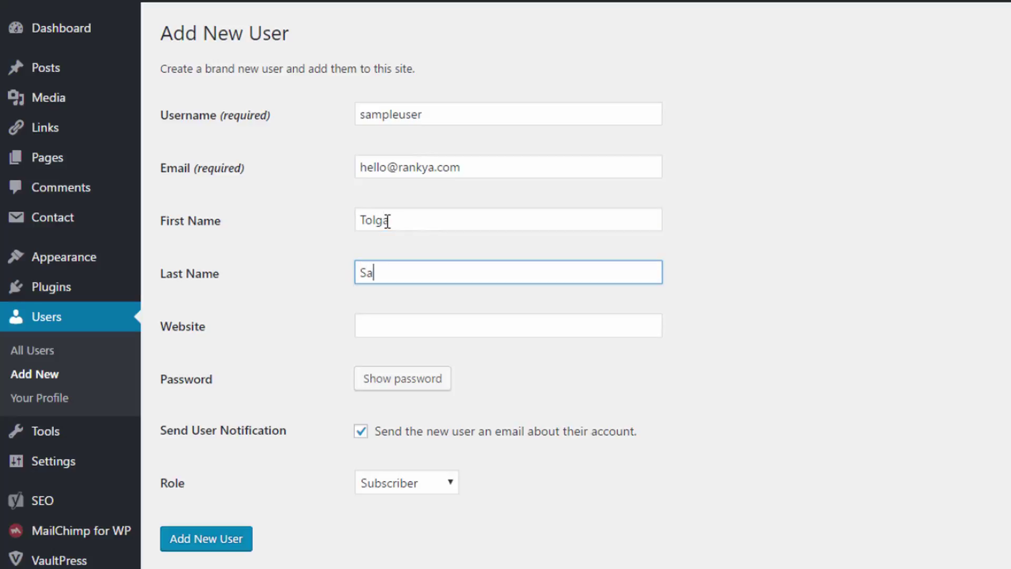
pyautogui.click(406, 352)
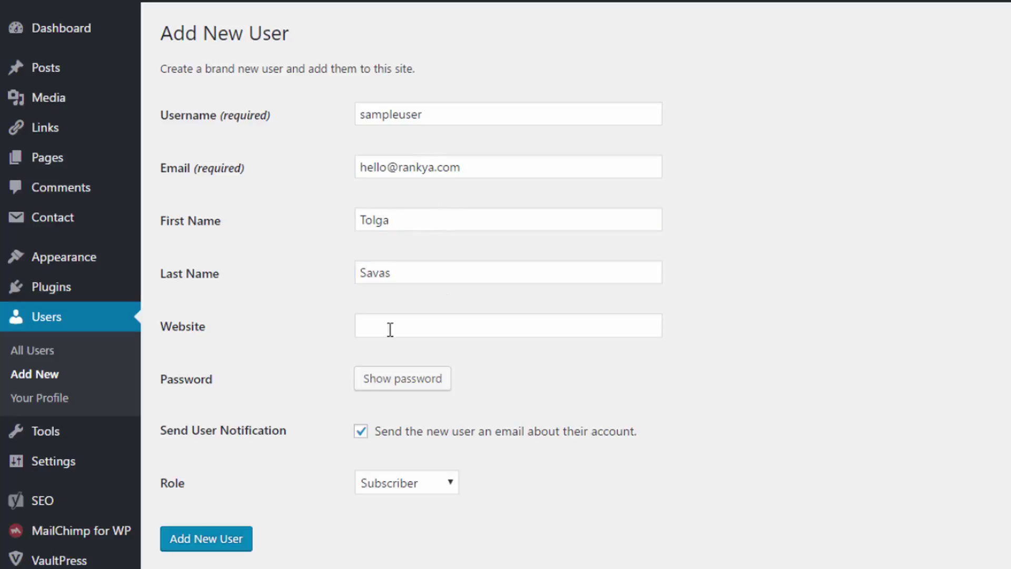
# Select the e-mail address, then the username, on the Add New User form
pyautogui.click(371, 317)
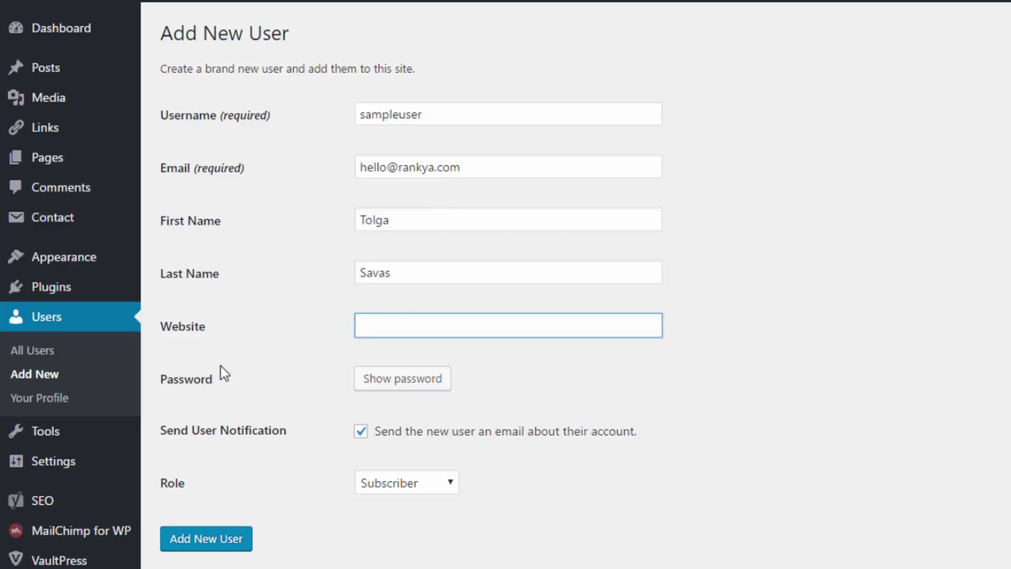
pyautogui.click(480, 167)
pyautogui.moveTo(480, 167); pyautogui.dragTo(298, 176)
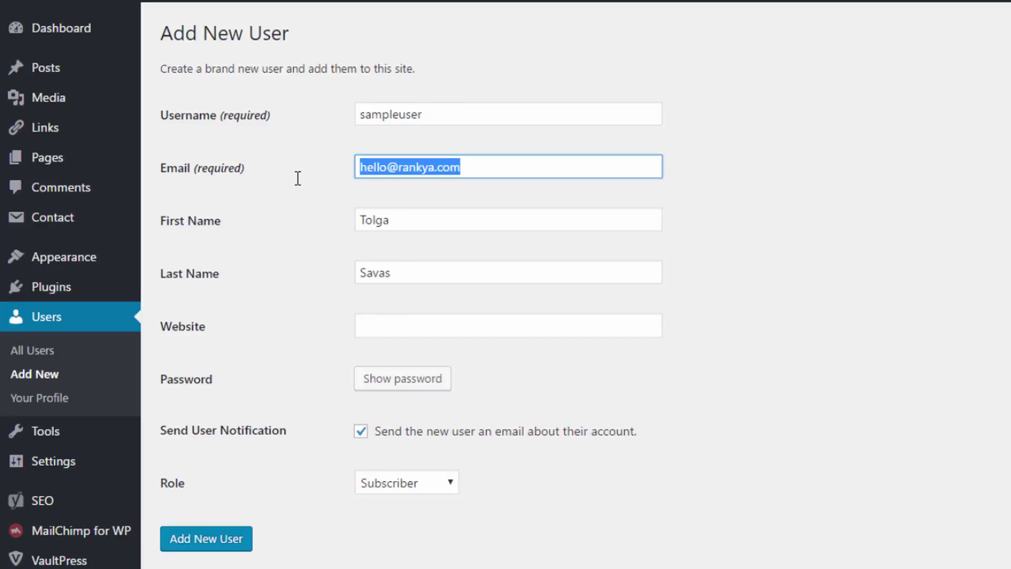
pyautogui.click(400, 113)
pyautogui.doubleClick(400, 113)
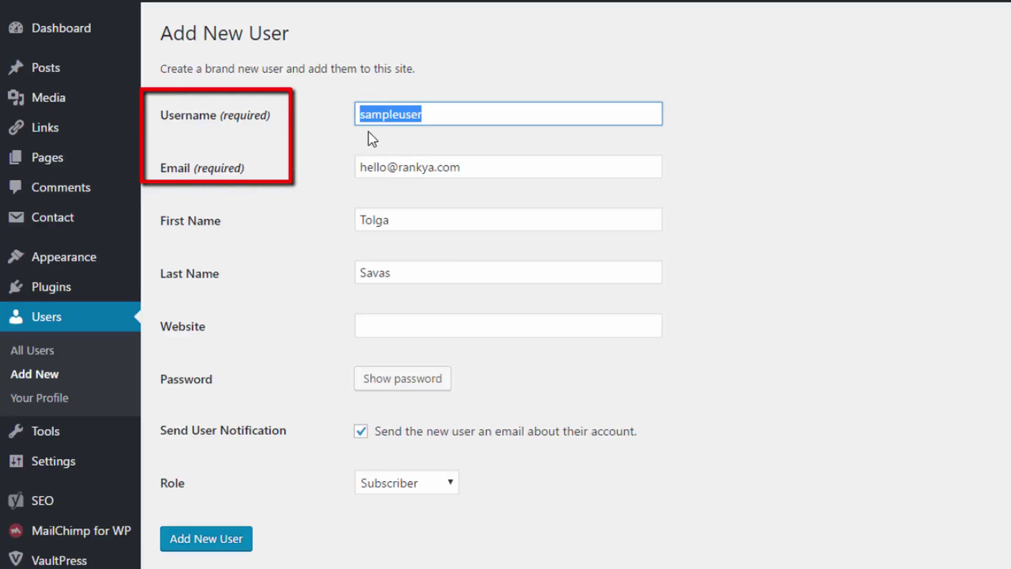
# Show a generated password and replace a few of its characters with new ones
pyautogui.click(376, 380)
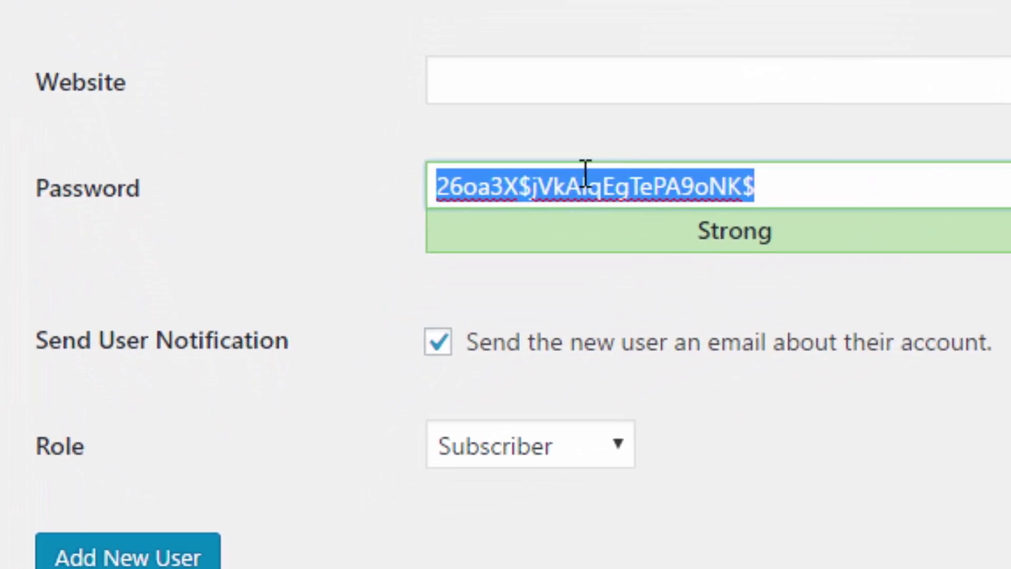
pyautogui.click(568, 185)
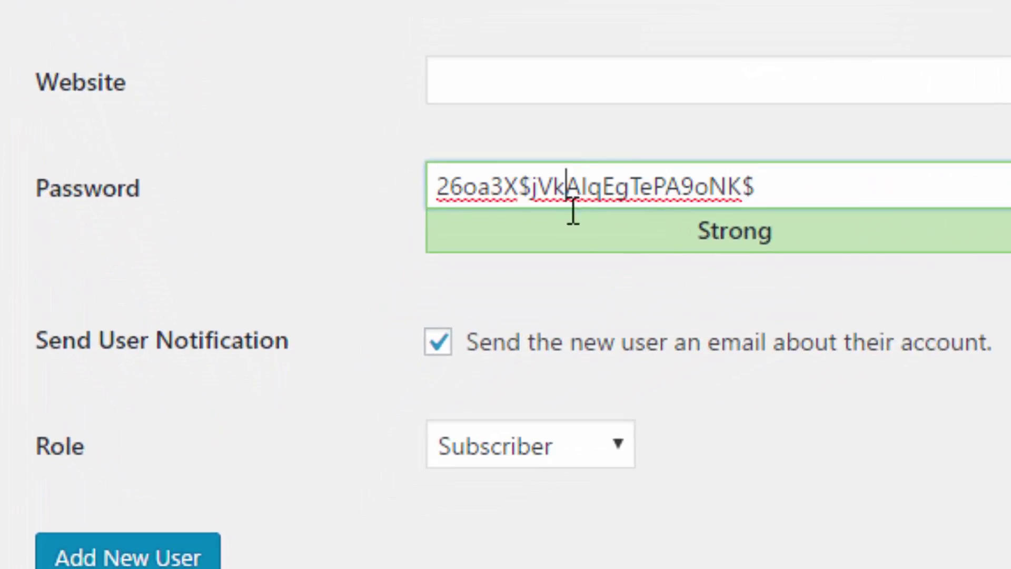
pyautogui.press('Delete')
pyautogui.press('Delete')
pyautogui.press('Delete')
pyautogui.press('Delete')
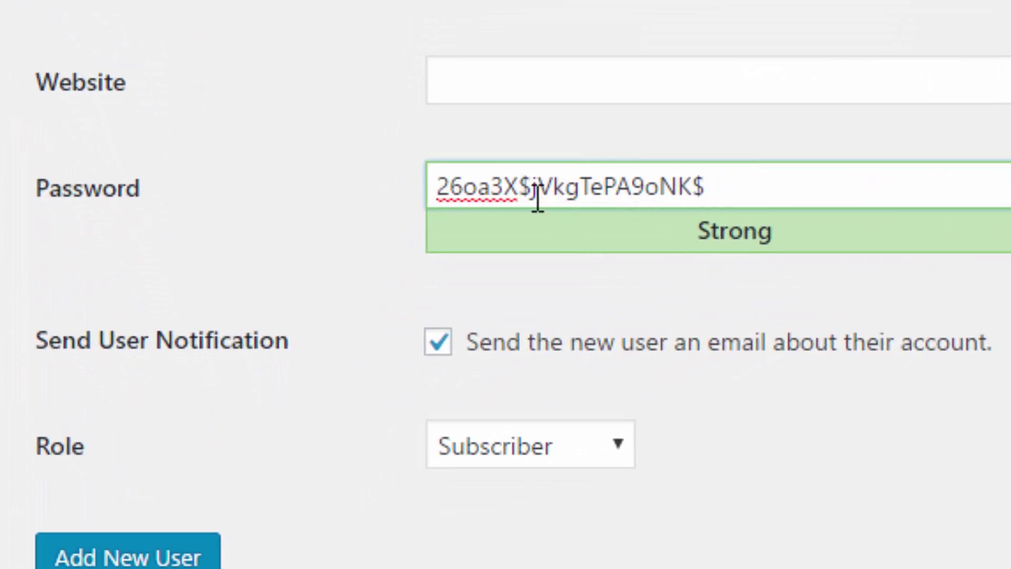
pyautogui.write('_657')
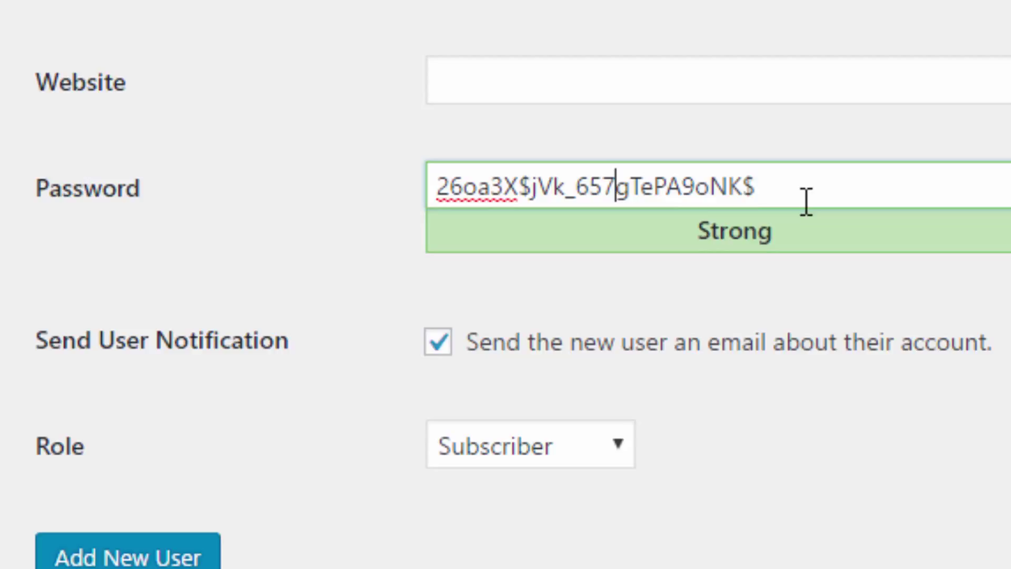
# Select the entire edited password and copy it
pyautogui.moveTo(805, 201); pyautogui.dragTo(327, 176)
pyautogui.rightClick(534, 182)
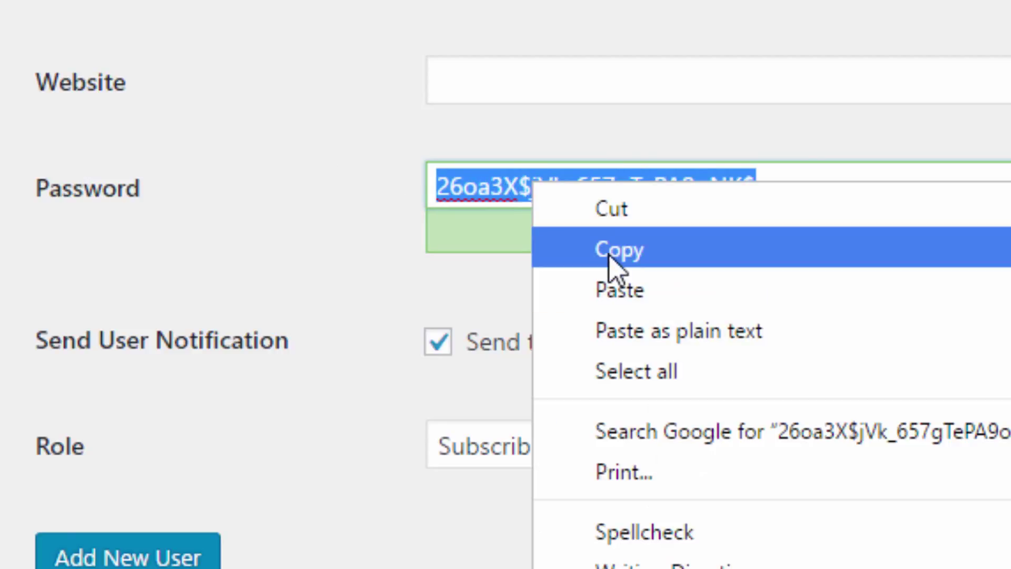
pyautogui.click(614, 250)
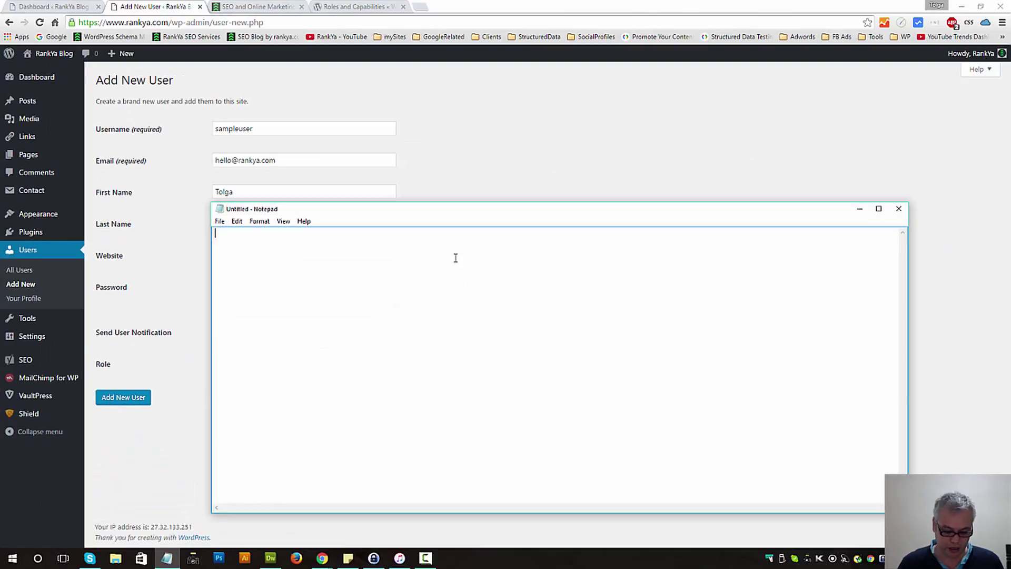
# Paste the password into Notepad and add the username 'sampleuser' above it
pyautogui.hotkey('ctrl', 'v')
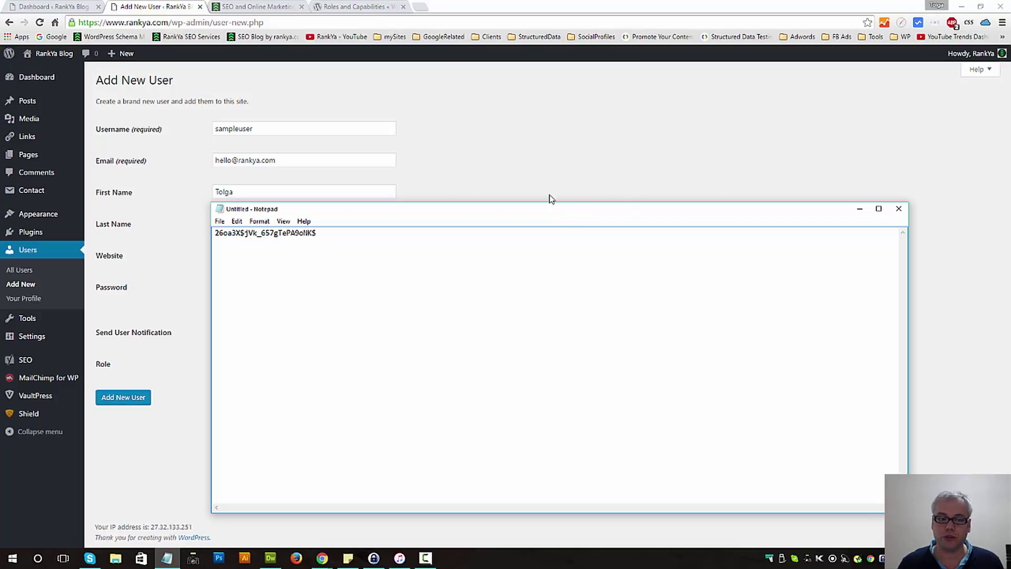
pyautogui.moveTo(288, 128); pyautogui.dragTo(121, 128)
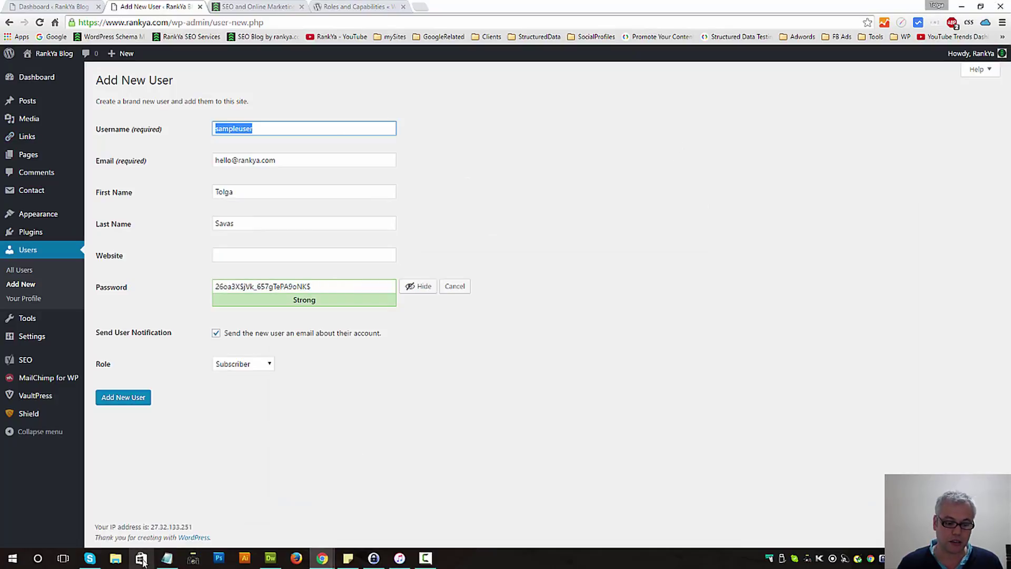
pyautogui.click(167, 558)
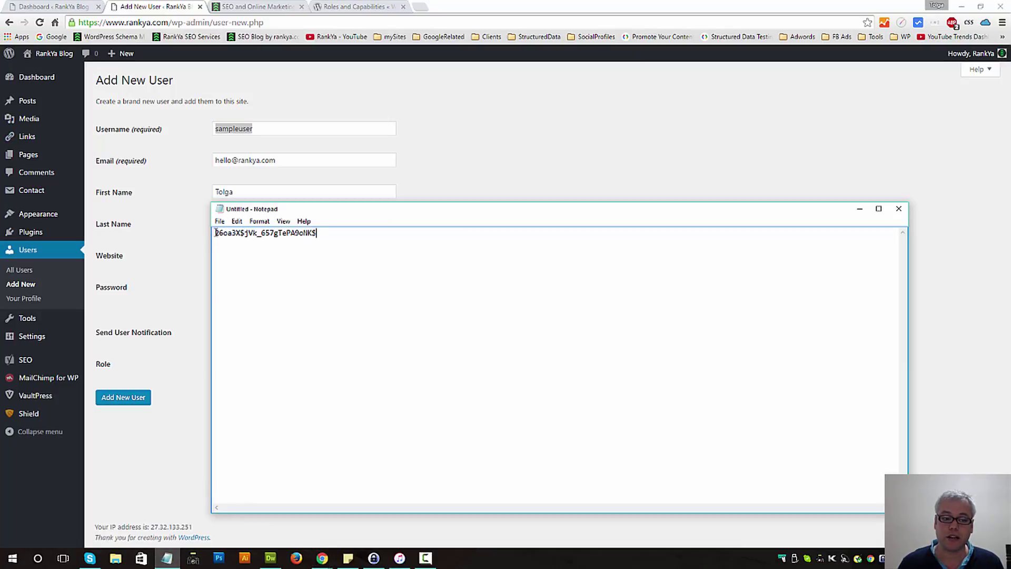
pyautogui.press('Return')
pyautogui.press('Up')
pyautogui.hotkey('ctrl', 'v')
pyautogui.press('Return')
pyautogui.press('Return')
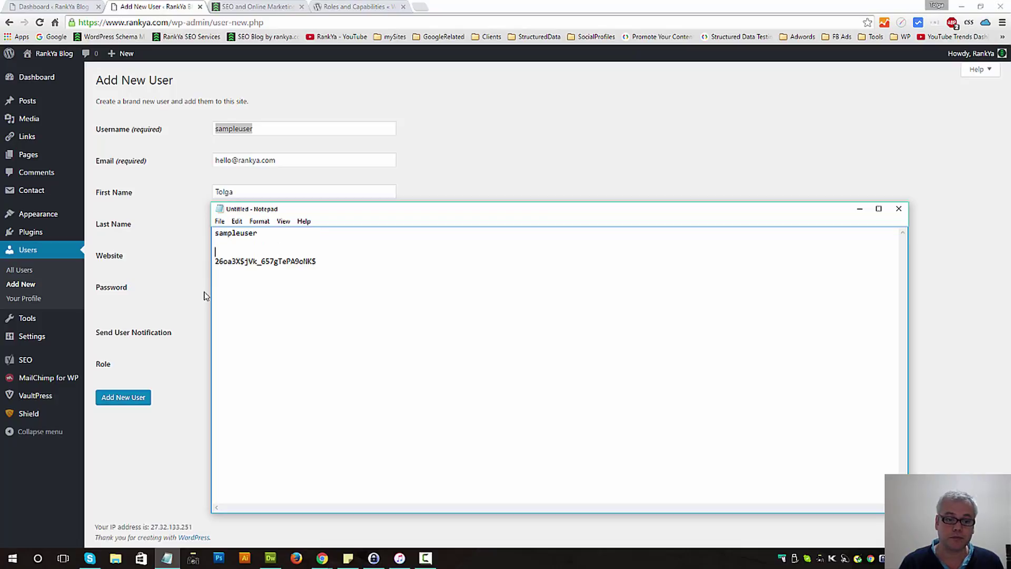
pyautogui.click(298, 159)
pyautogui.moveTo(298, 159); pyautogui.dragTo(213, 160)
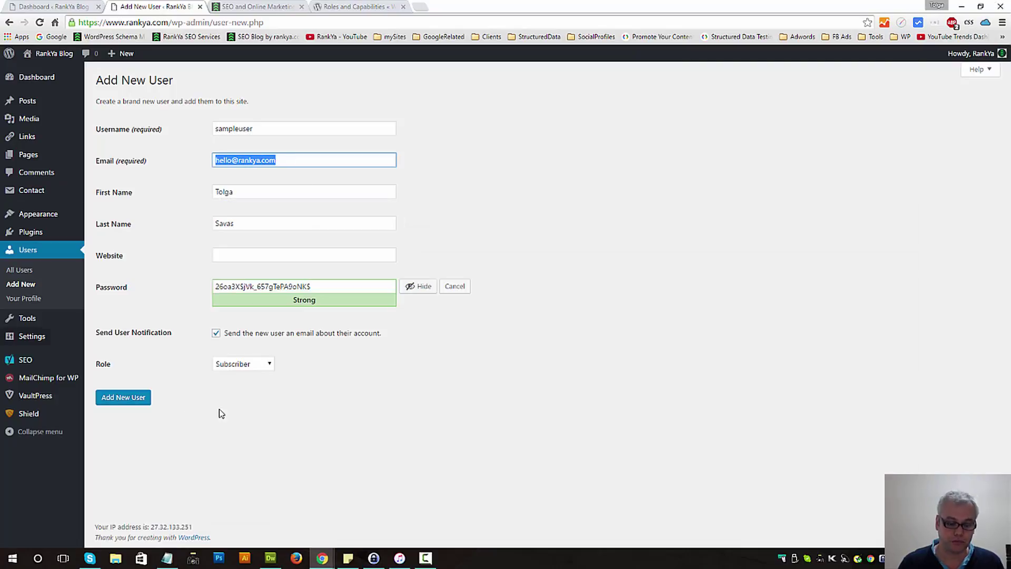
pyautogui.click(167, 558)
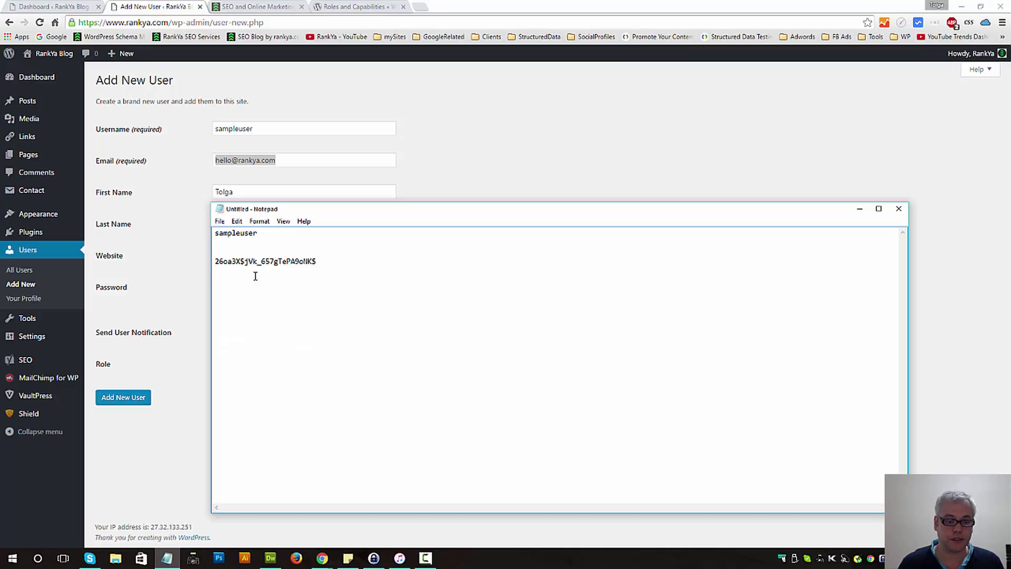
pyautogui.hotkey('ctrl', 'v')
pyautogui.press('Return')
pyautogui.click(240, 252)
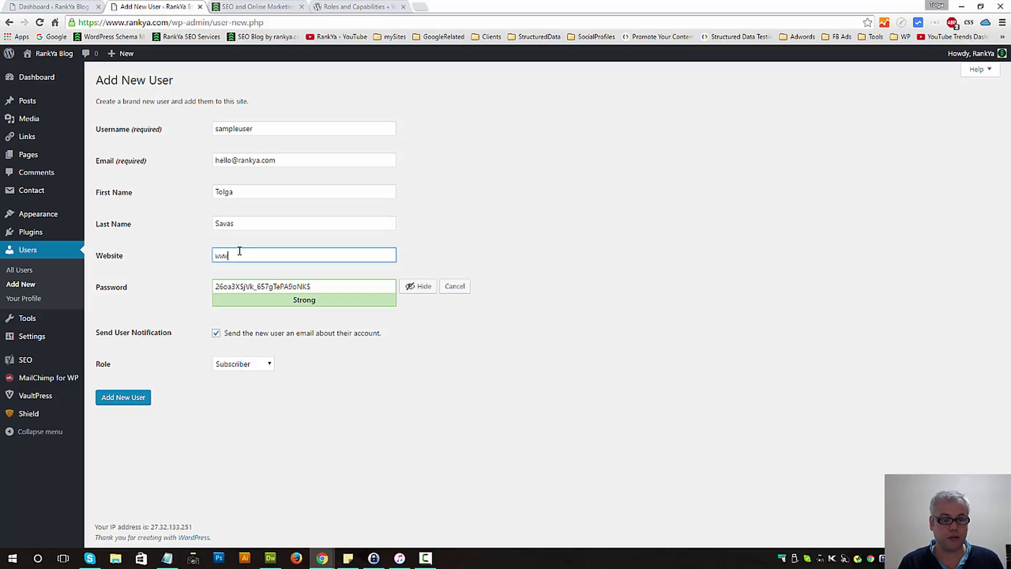
pyautogui.write('www.rankya.com')
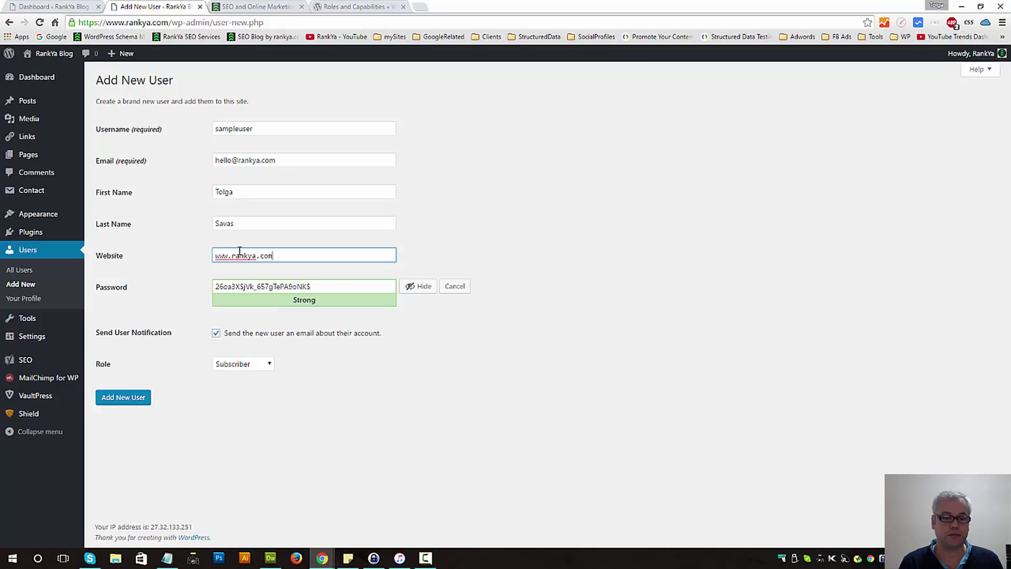
pyautogui.click(412, 286)
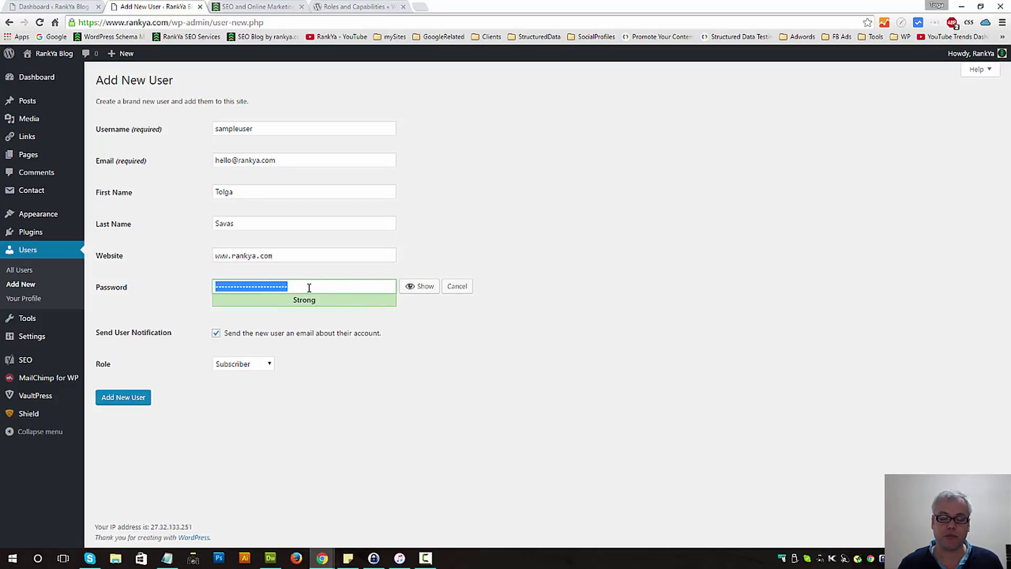
pyautogui.moveTo(293, 302); pyautogui.dragTo(329, 301)
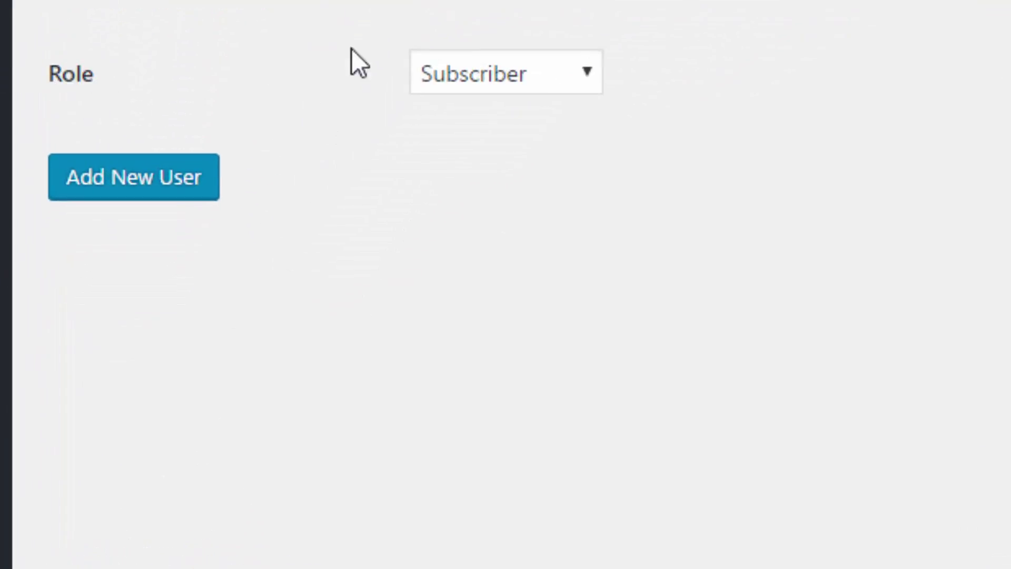
pyautogui.click(537, 78)
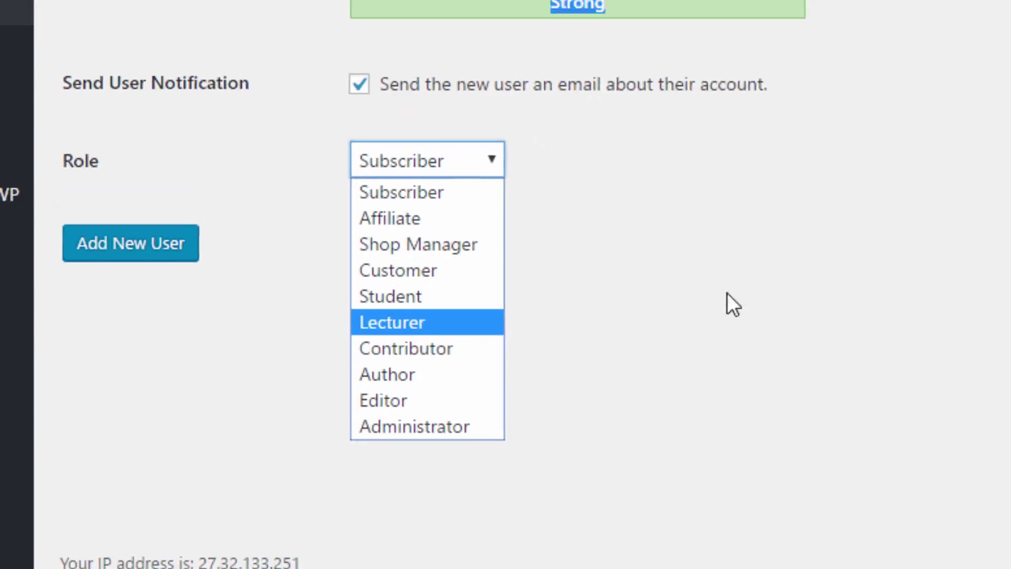
pyautogui.click(727, 293)
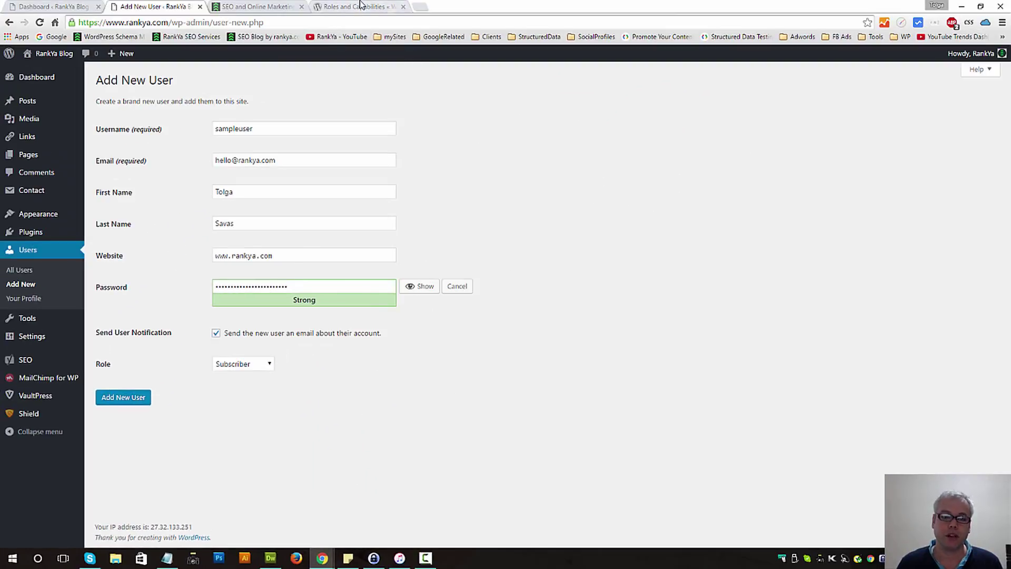
# Switch to the Roles and Capabilities docs tab and scroll down to the Capability vs. Role Table
pyautogui.click(362, 6)
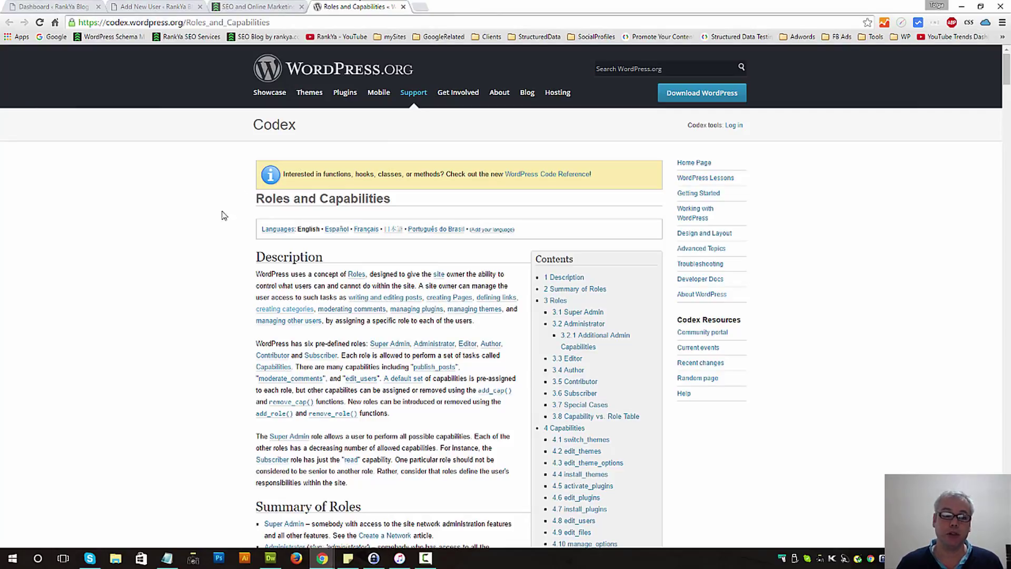
pyautogui.click(164, 6)
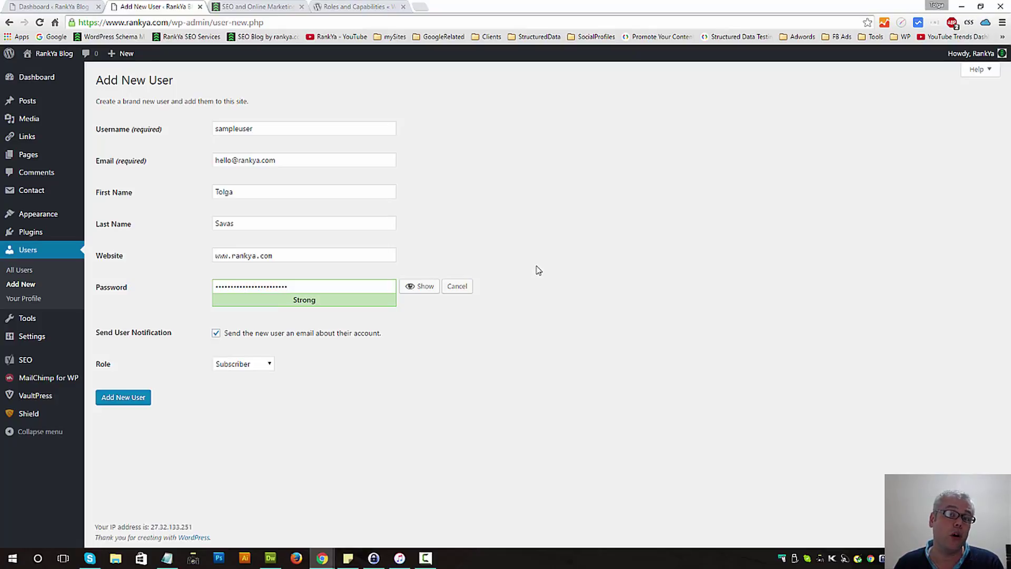
pyautogui.click(328, 6)
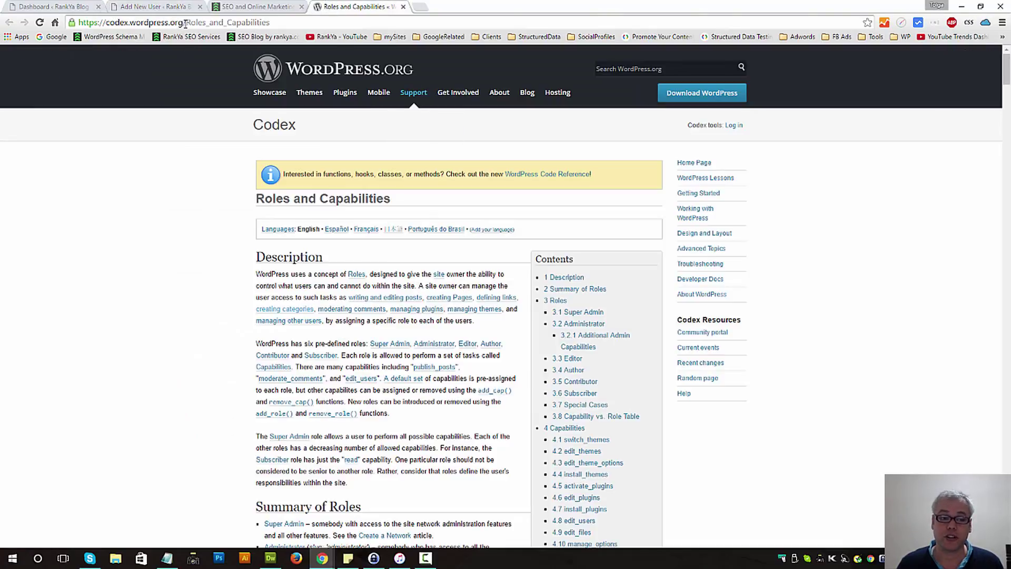
pyautogui.scroll(-11, 161, 314)
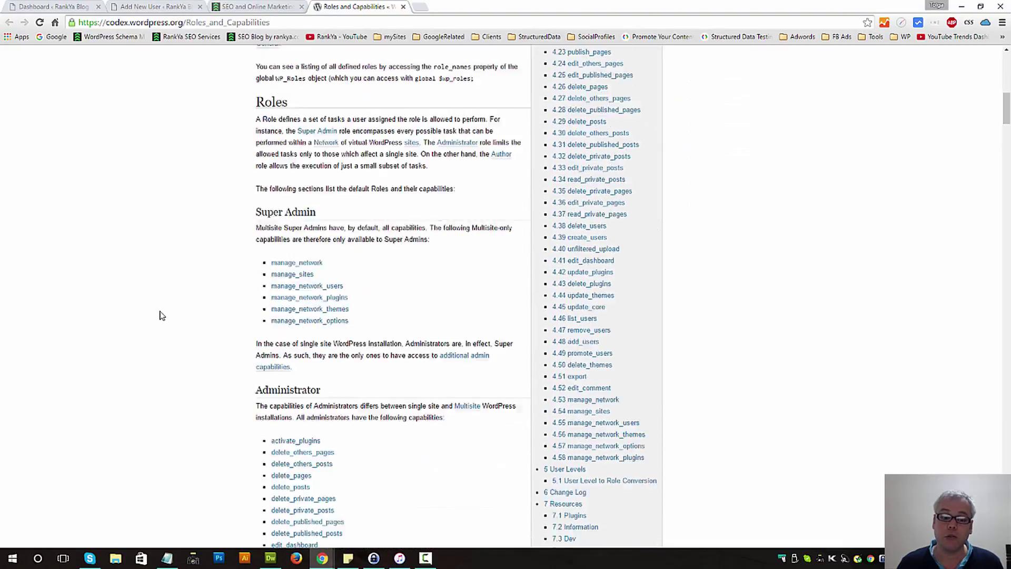
pyautogui.scroll(-20, 161, 315)
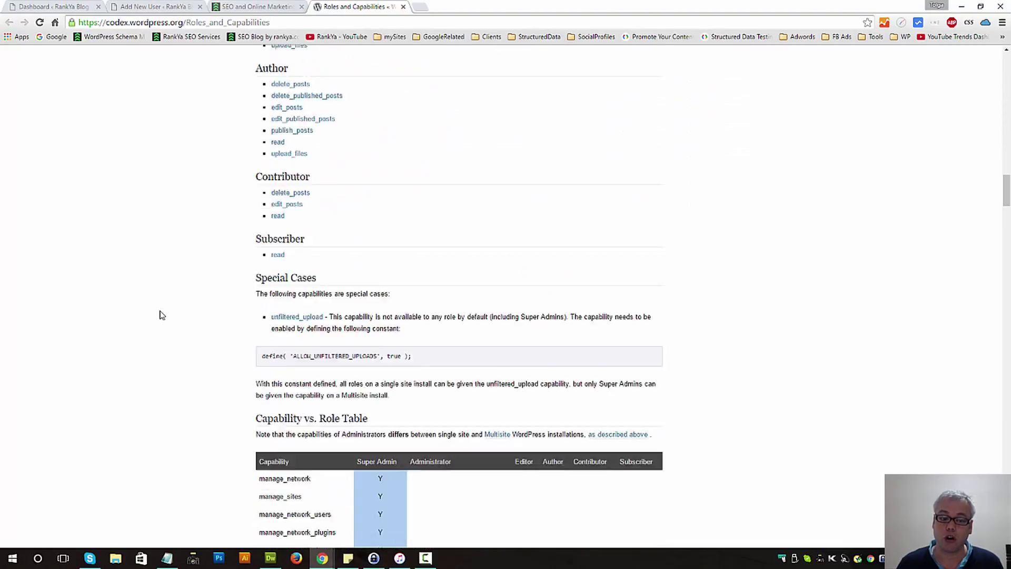
pyautogui.scroll(-10, 162, 315)
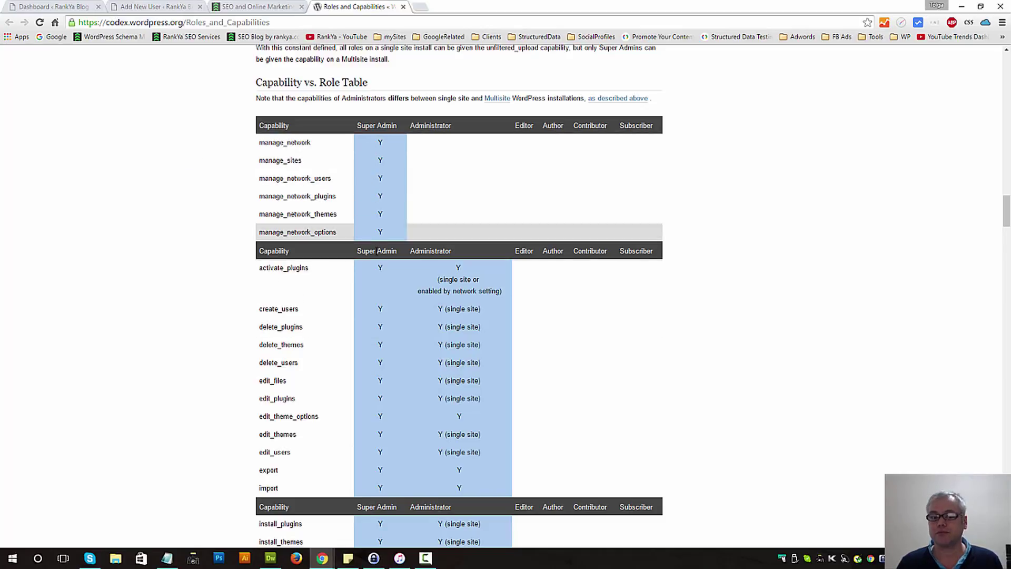
# Compare the Contributor and Subscriber capabilities in the Capability vs. Role Table
pyautogui.scroll(-9, 807, 310)
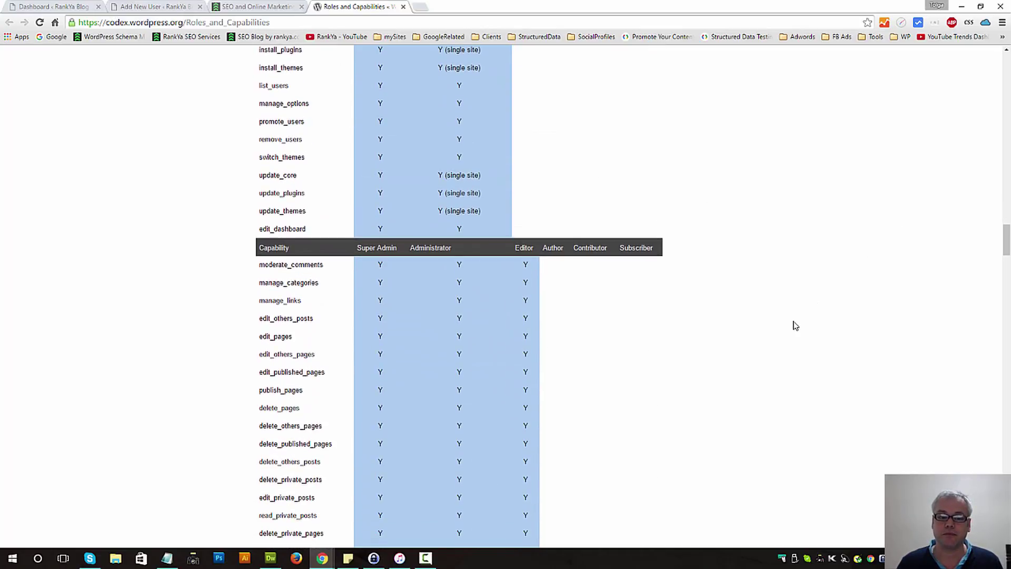
pyautogui.scroll(-9, 795, 326)
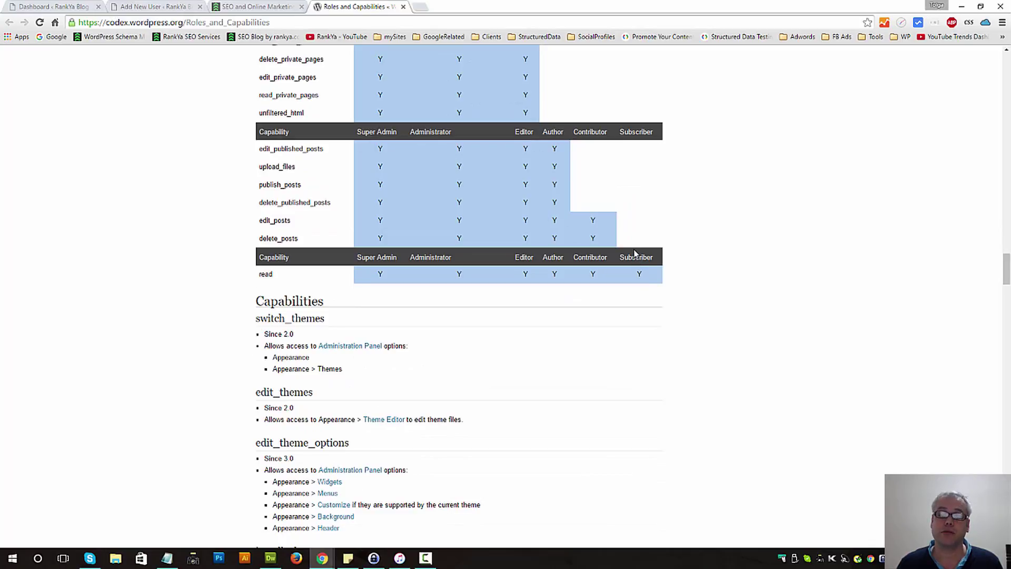
pyautogui.click(154, 6)
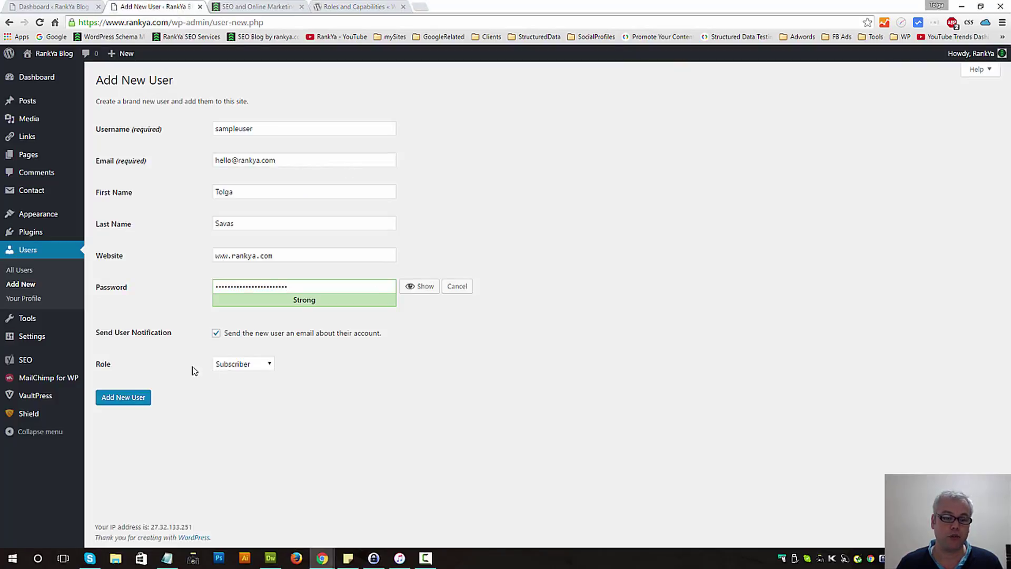
pyautogui.click(367, 9)
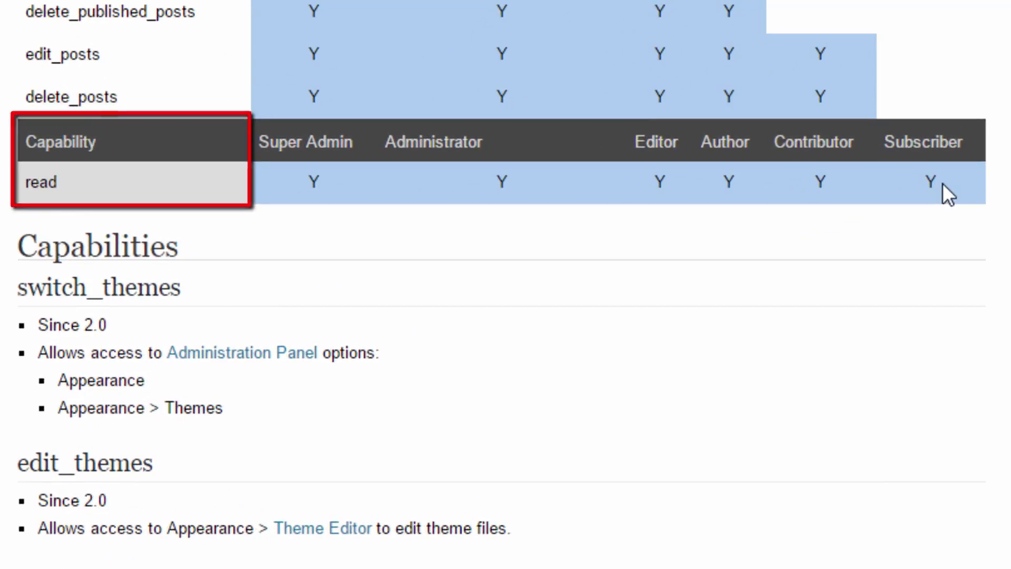
pyautogui.scroll(10, 502, 285)
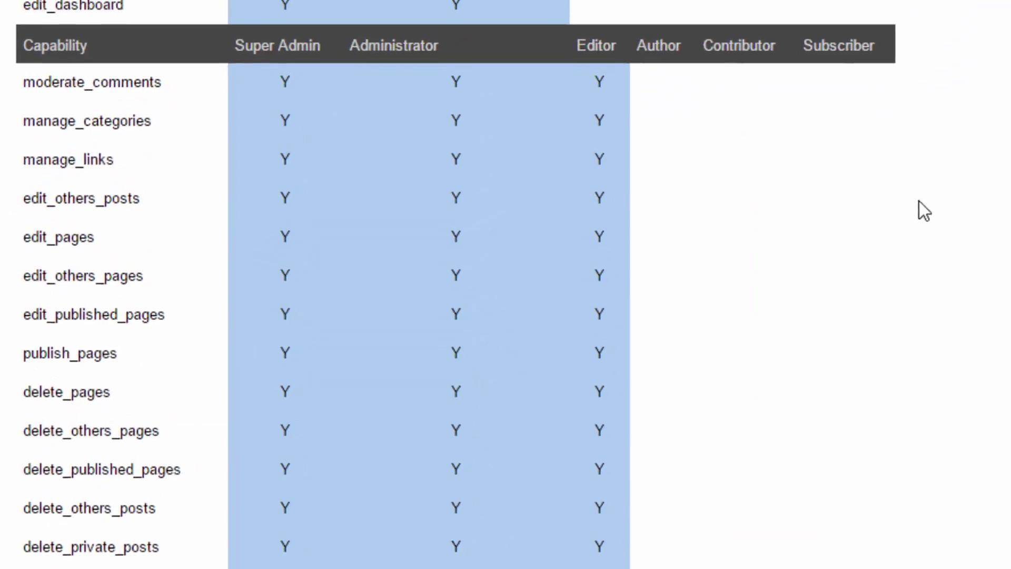
pyautogui.scroll(-2, 895, 232)
pyautogui.scroll(4, 737, 279)
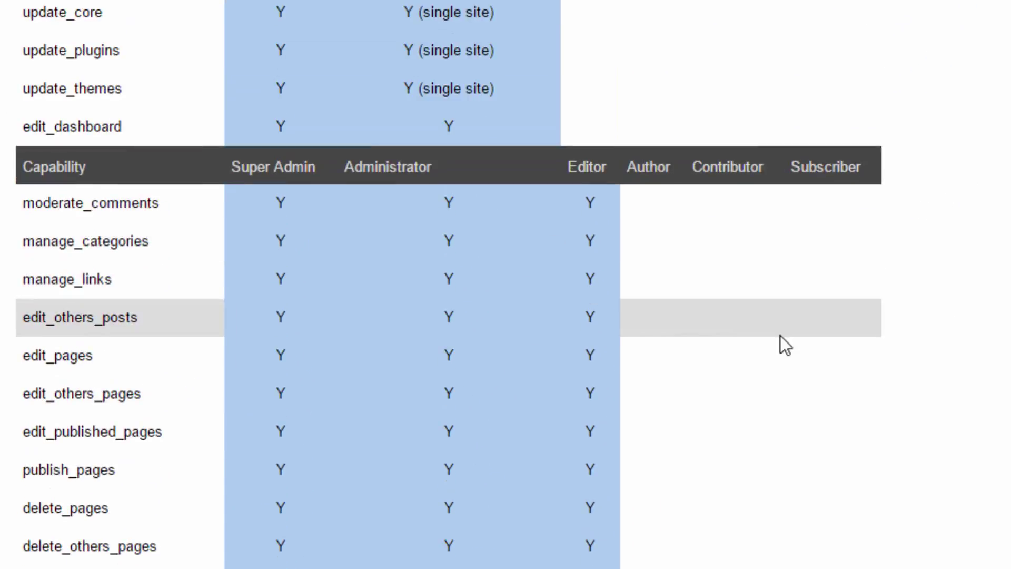
pyautogui.scroll(-10, 779, 336)
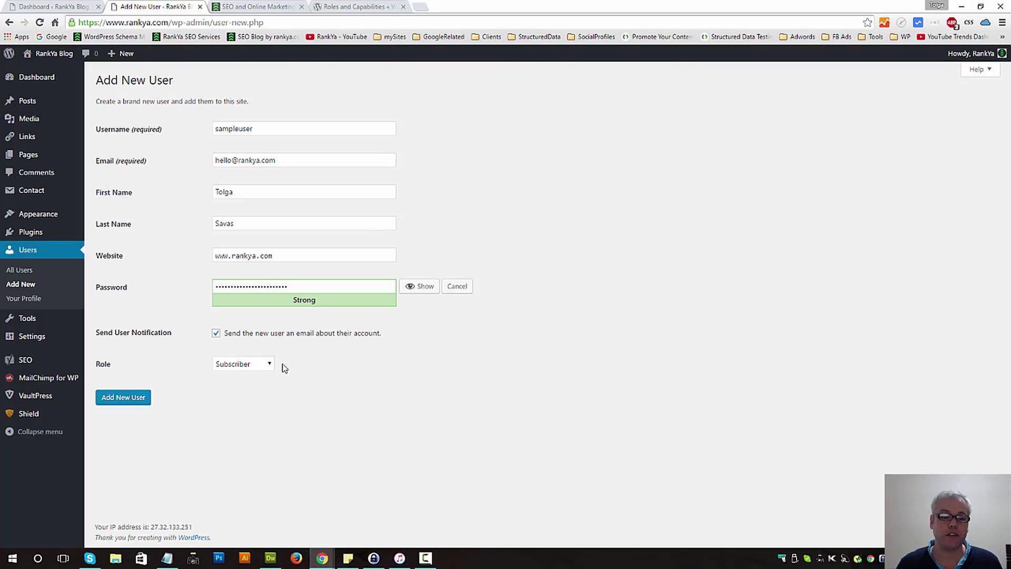
# Set the role to Contributor and add the user 'sampleuser'
pyautogui.click(269, 365)
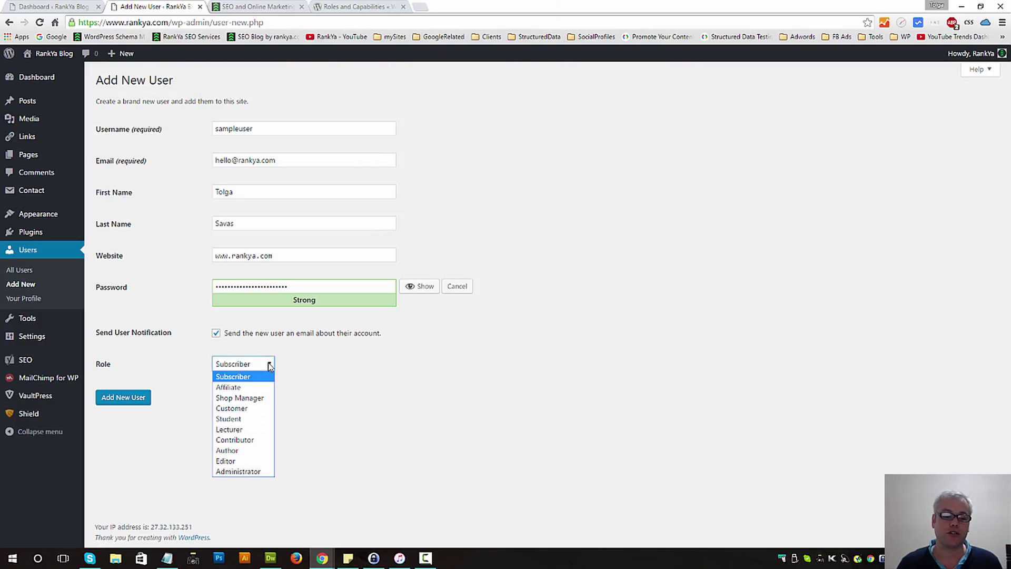
pyautogui.click(242, 440)
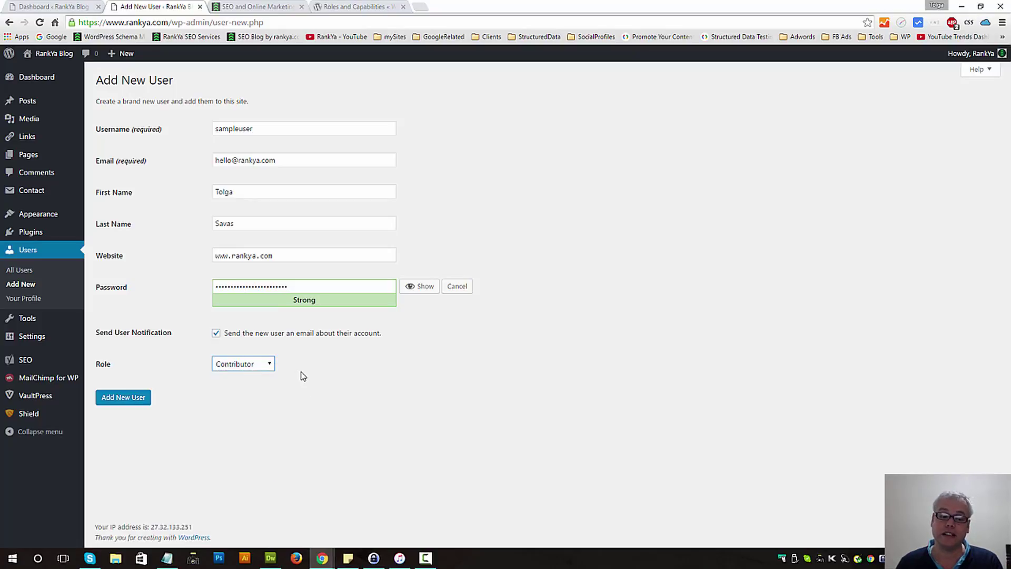
pyautogui.click(130, 397)
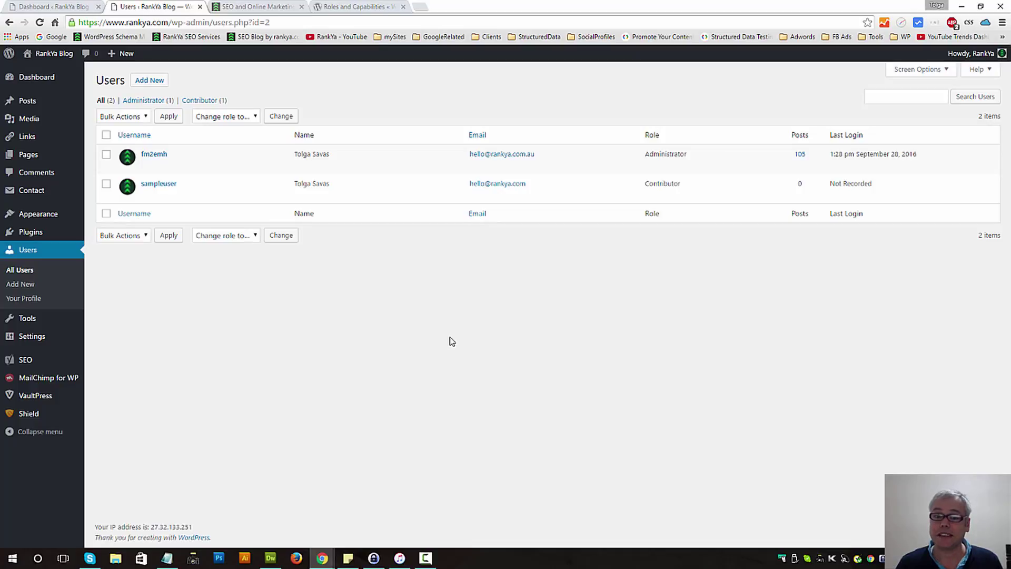
# Delete the user 'sampleuser' from the Users list and confirm the deletion
pyautogui.click(106, 184)
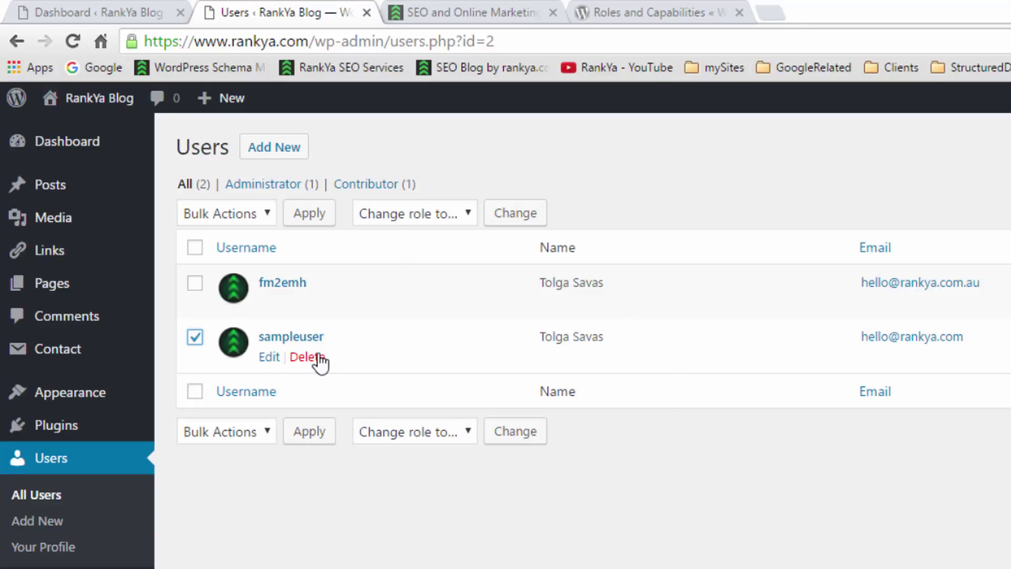
pyautogui.click(315, 358)
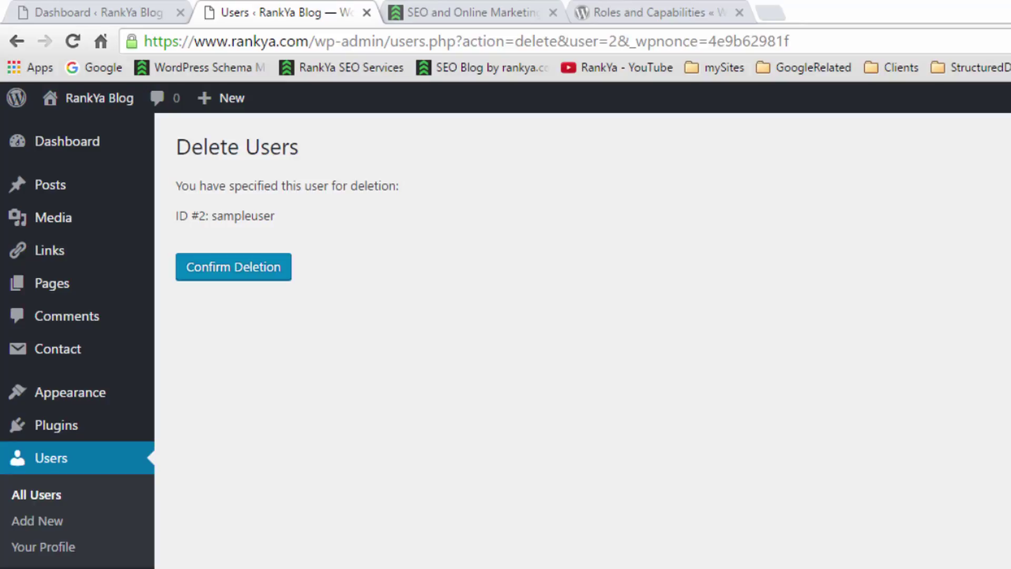
pyautogui.click(248, 266)
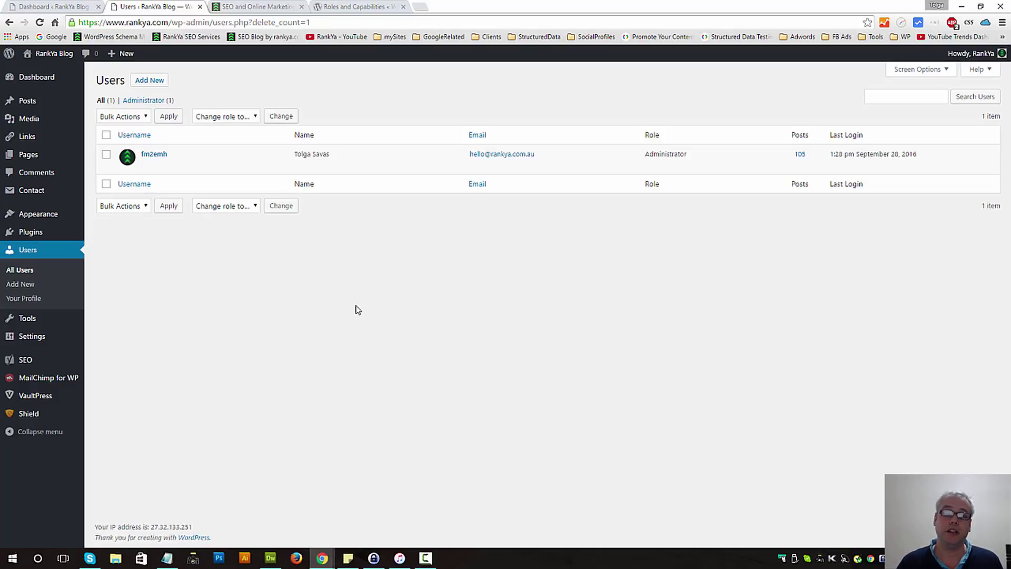
pyautogui.click(353, 6)
pyautogui.scroll(6, 520, 260)
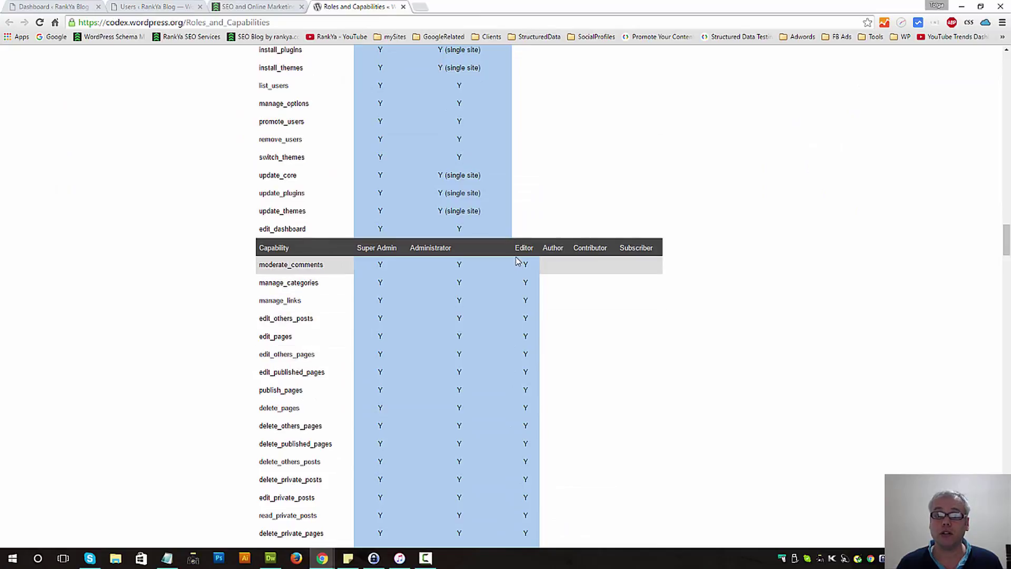
pyautogui.click(161, 9)
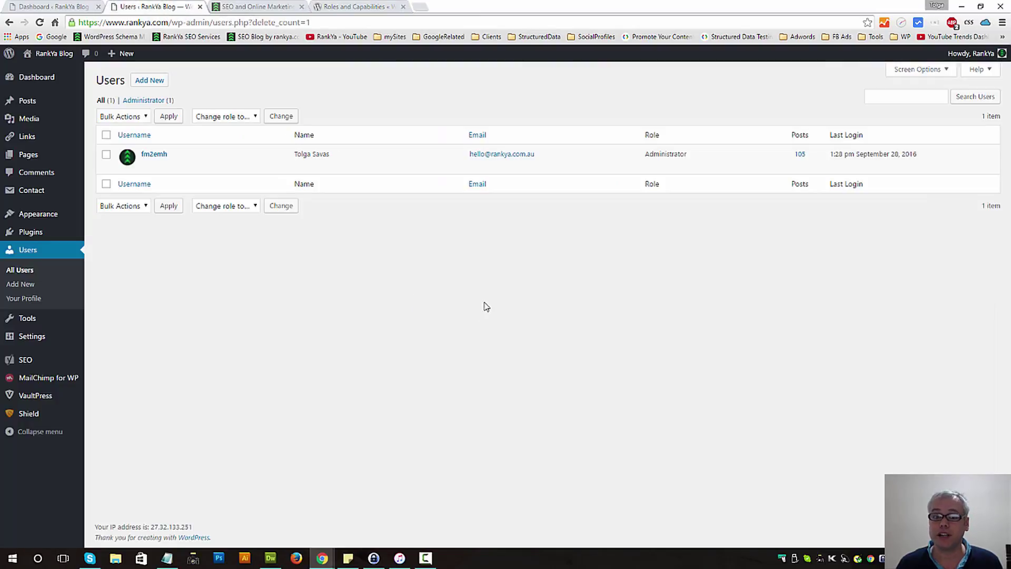